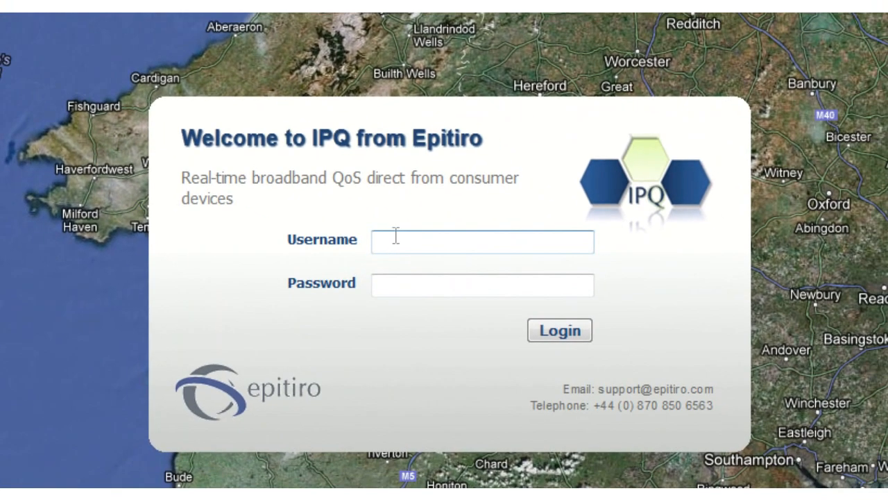
# Log in to IPQ with the saved e-mail username and its stored password.
pyautogui.click(788, 456)
pyautogui.write('y')
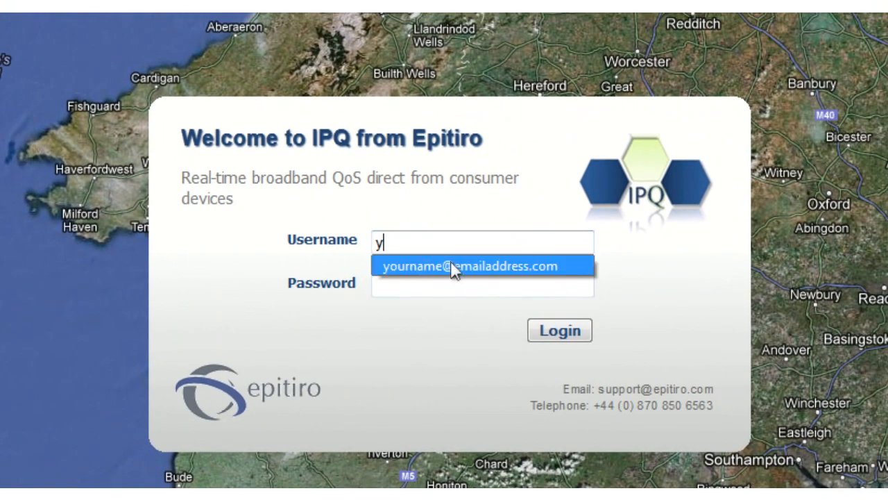
pyautogui.click(451, 267)
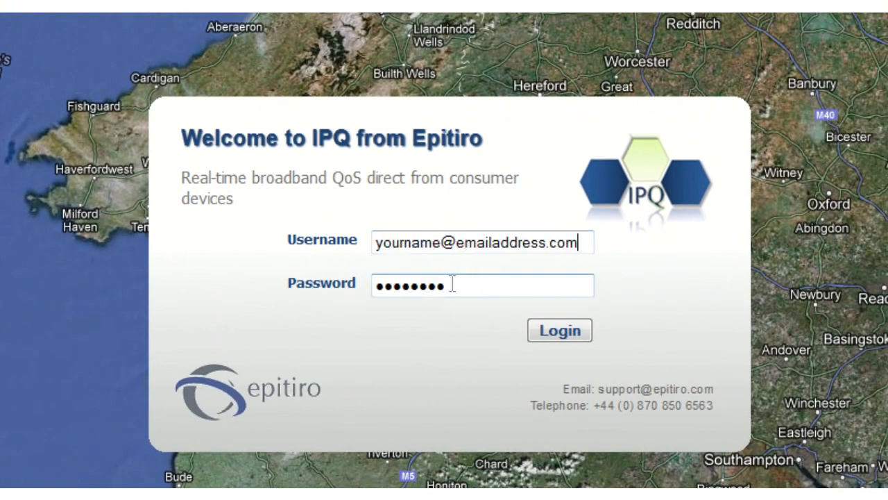
pyautogui.click(560, 337)
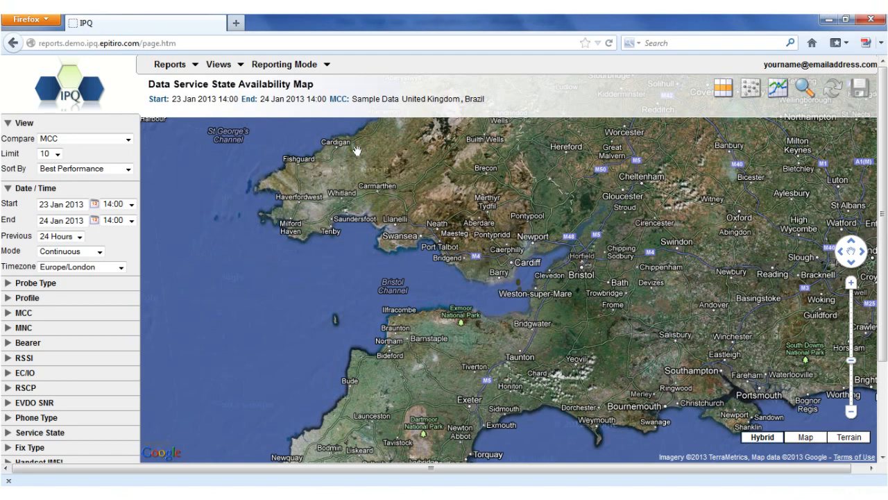
# Set the reporting mode to Mobile.
pyautogui.click(239, 62)
pyautogui.click(261, 63)
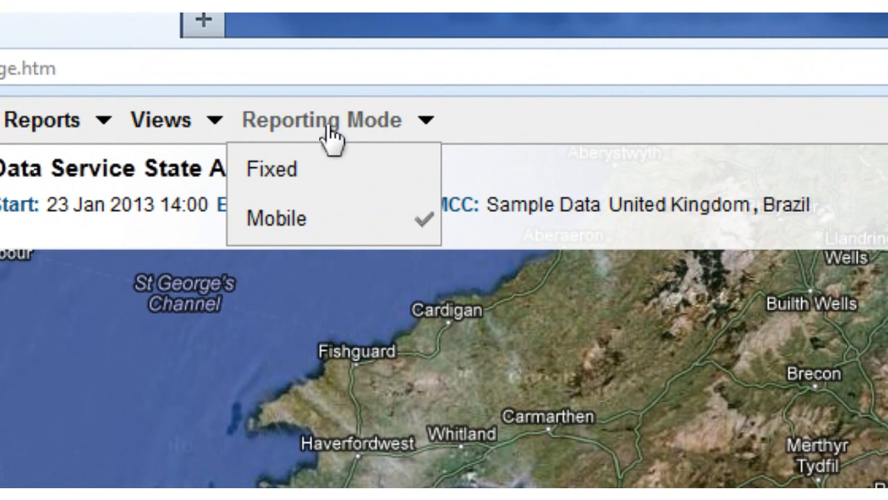
pyautogui.click(333, 225)
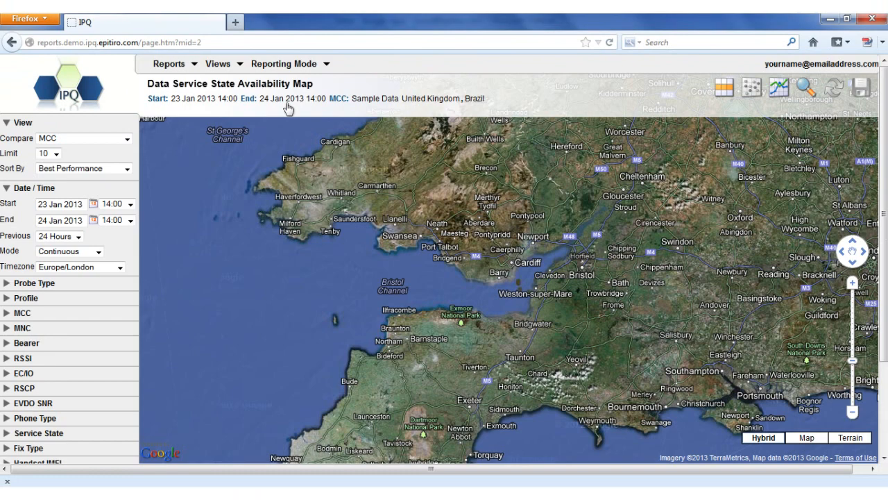
# Open the Line Chart Dashboard view.
pyautogui.click(239, 64)
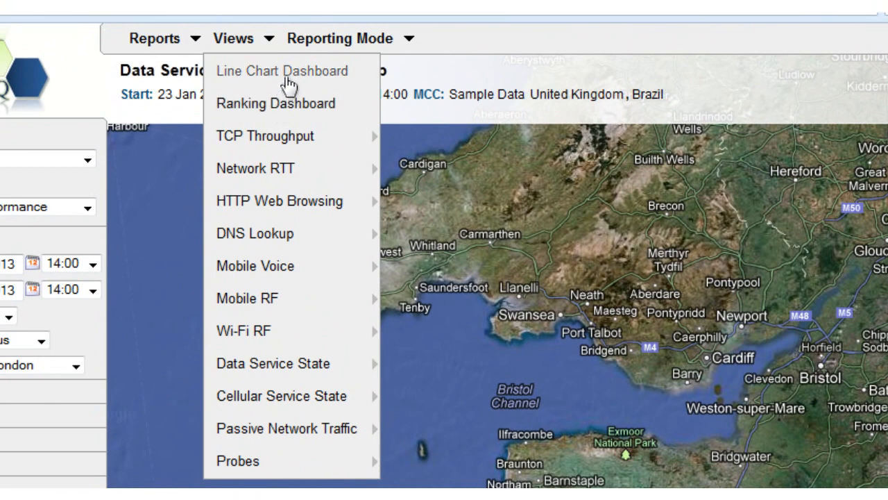
pyautogui.click(285, 75)
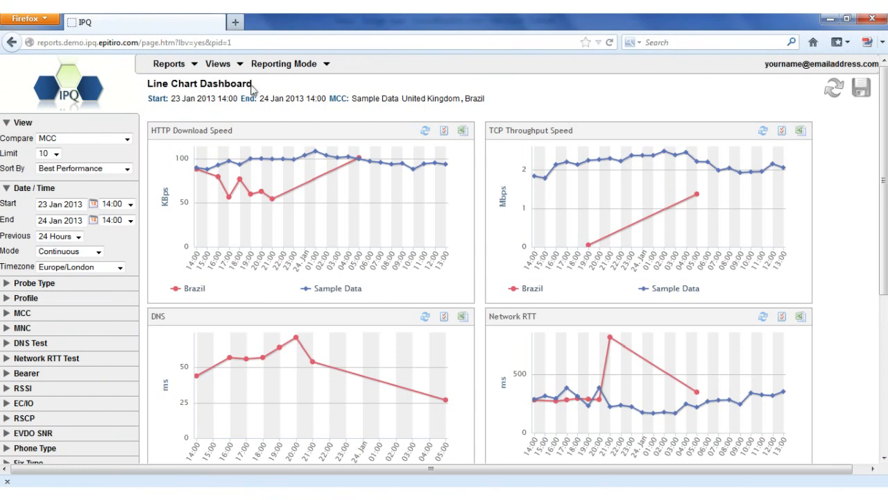
pyautogui.click(284, 63)
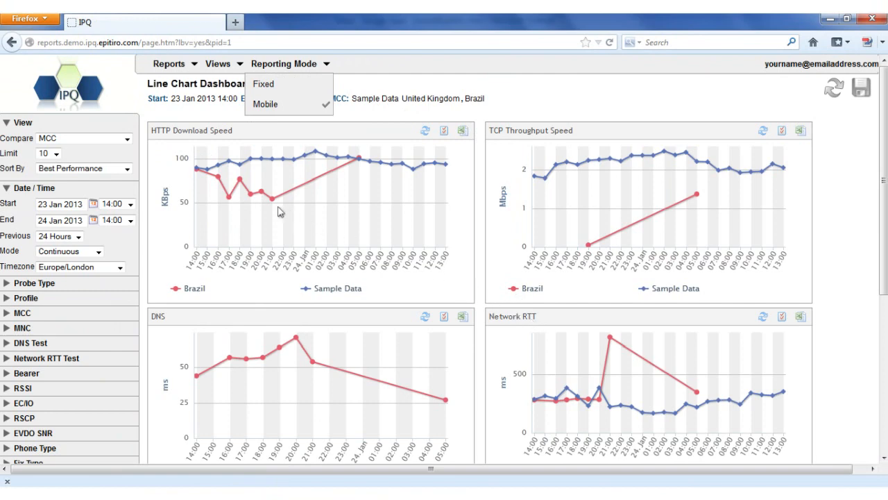
# Hide the Sample Data series in the HTTP Download Speed chart and show it again.
pyautogui.moveTo(276, 208)
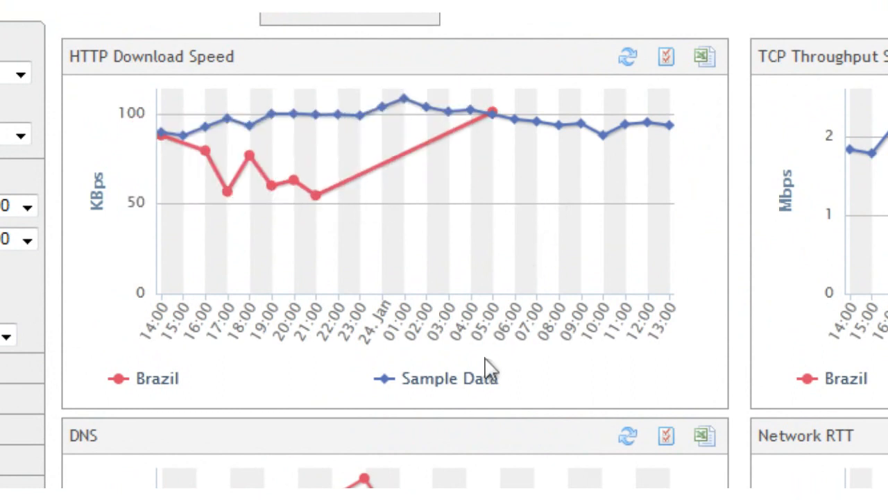
pyautogui.click(451, 379)
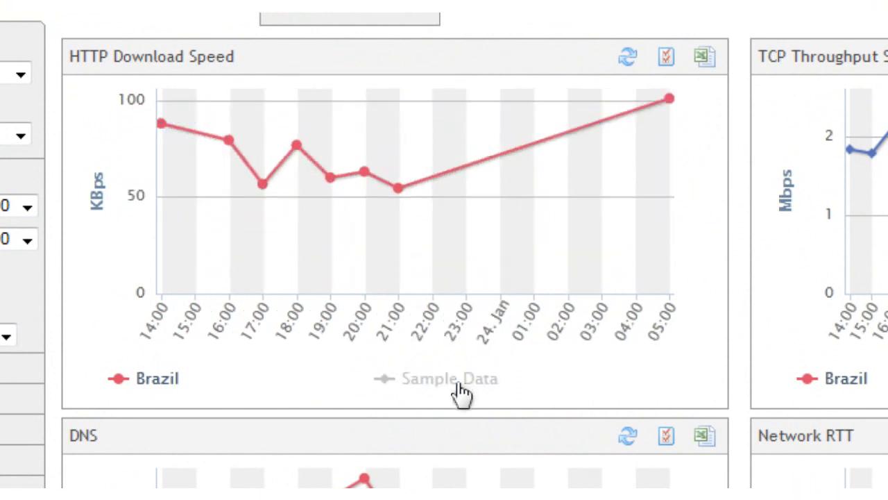
pyautogui.click(451, 379)
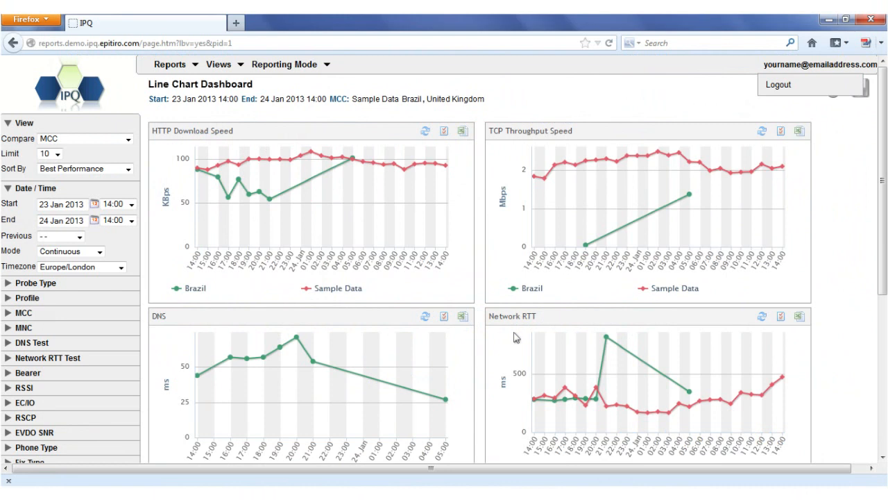
# Open the Network RTT Reports view and inspect the data points of its line and bar charts.
pyautogui.click(234, 66)
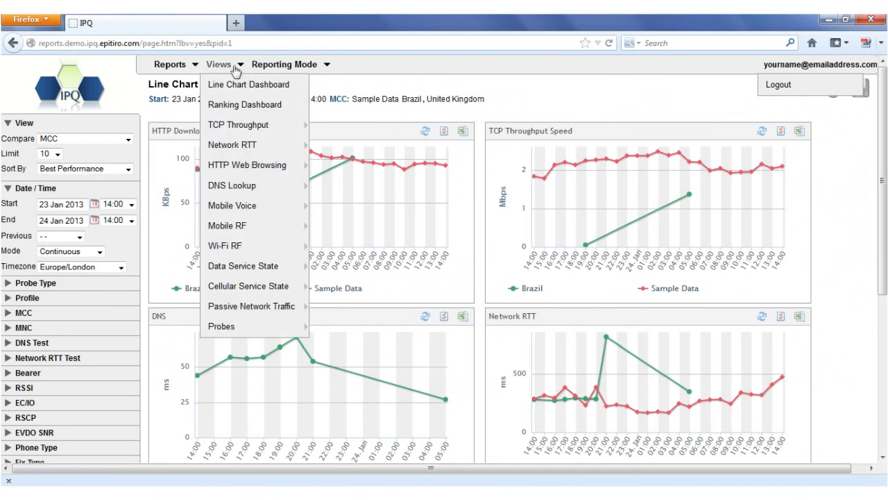
pyautogui.moveTo(232, 125)
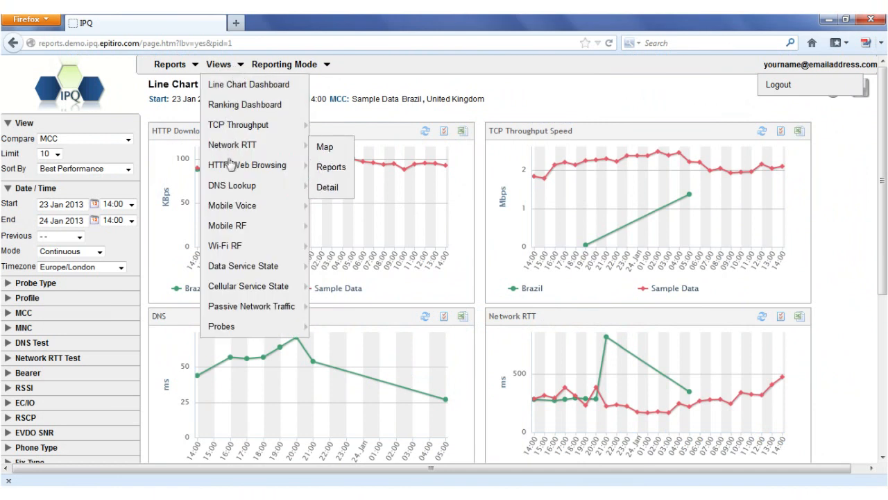
pyautogui.moveTo(232, 170)
pyautogui.moveTo(225, 188)
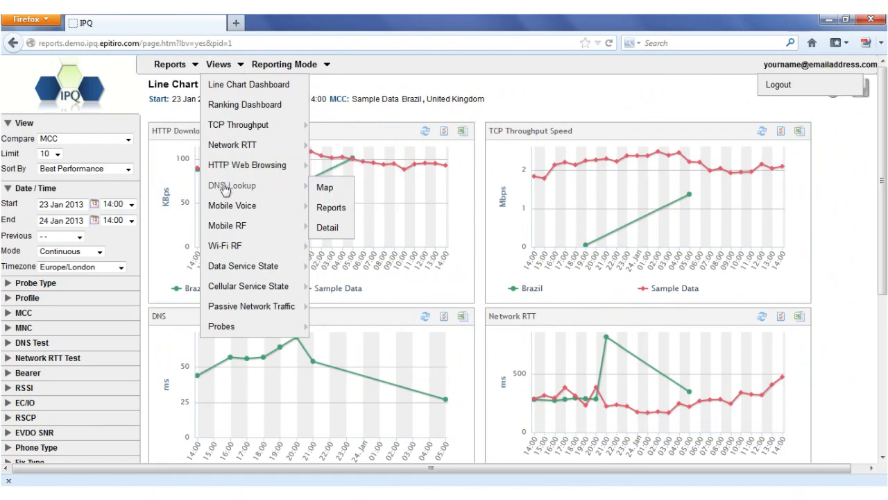
pyautogui.moveTo(227, 151)
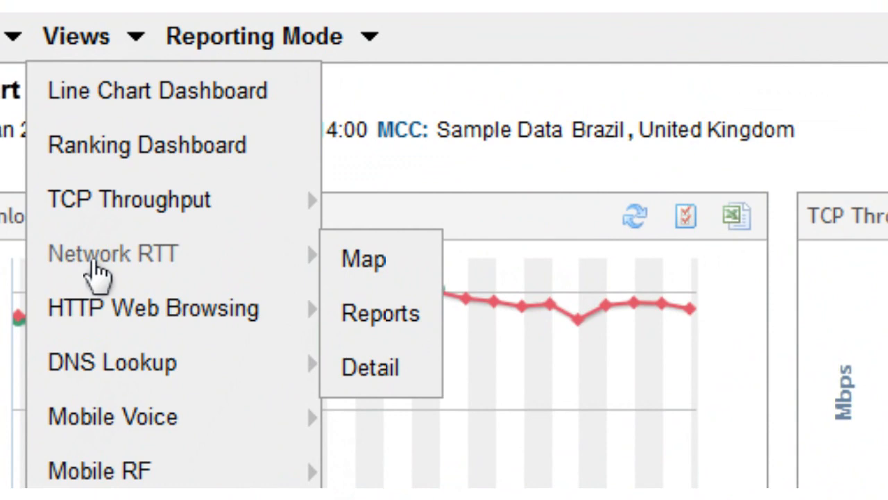
pyautogui.click(373, 323)
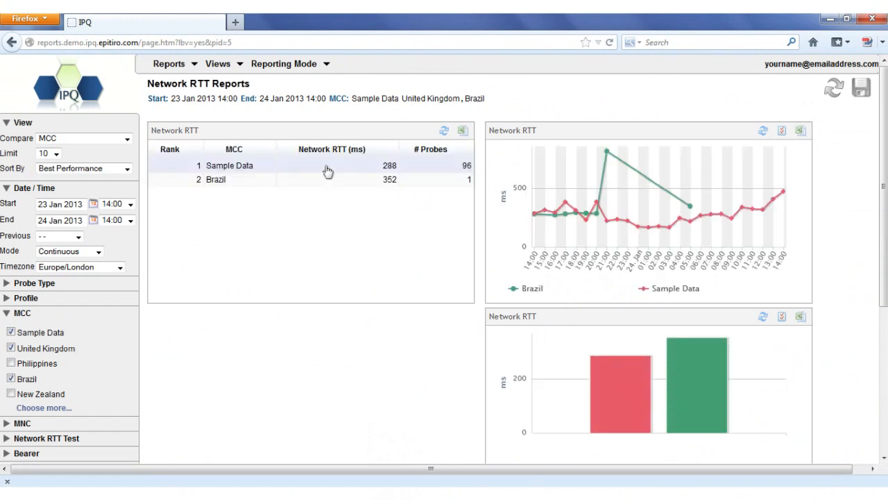
pyautogui.moveTo(634, 222)
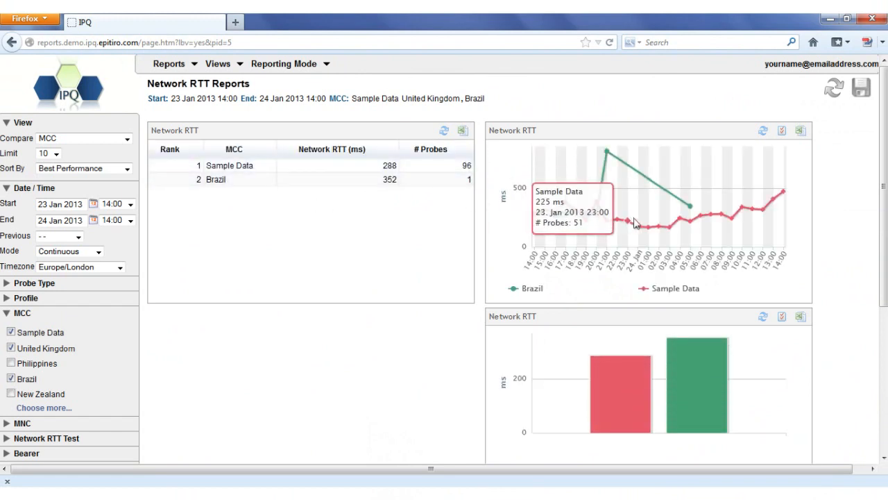
pyautogui.moveTo(710, 362)
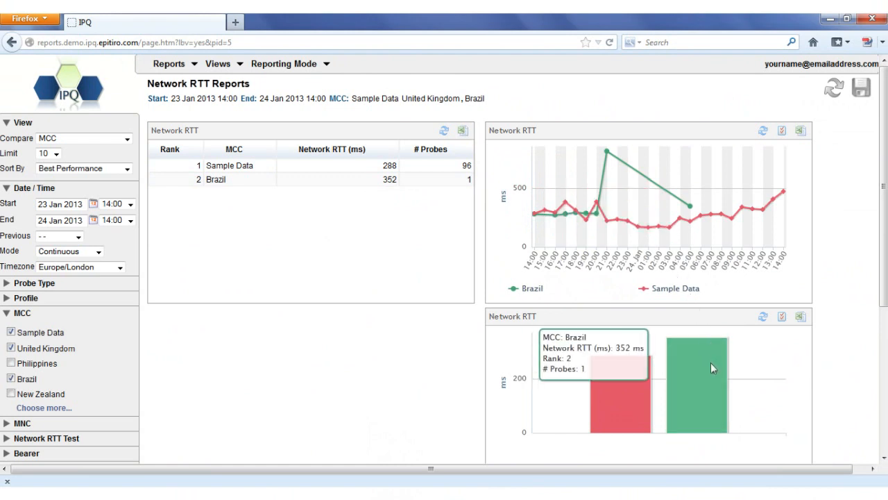
pyautogui.moveTo(603, 391)
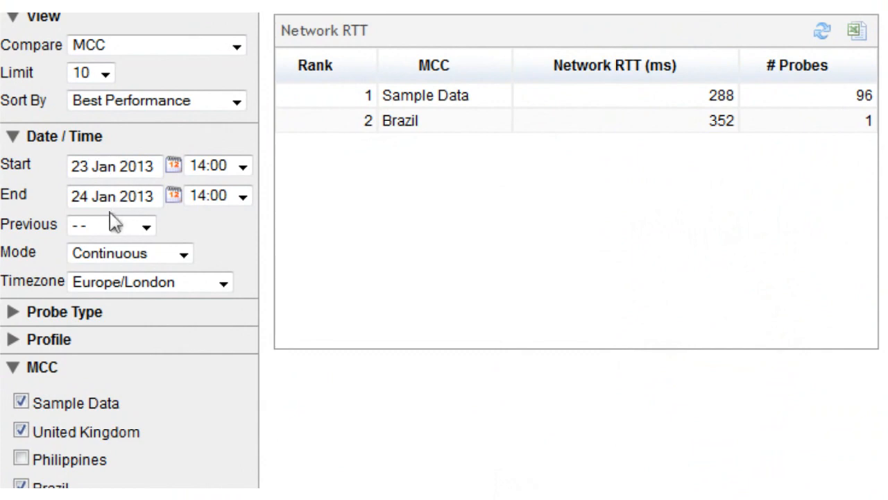
# Set the report's date range to the previous 1 Week and apply it.
pyautogui.click(146, 227)
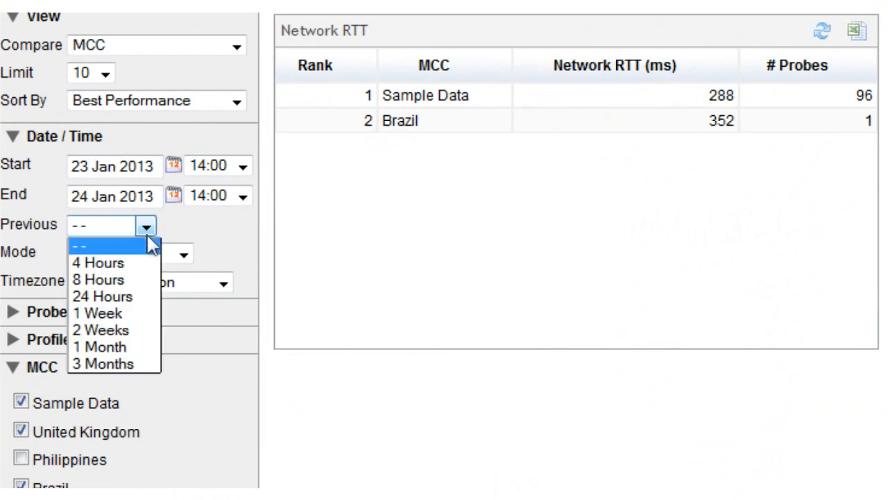
pyautogui.click(124, 313)
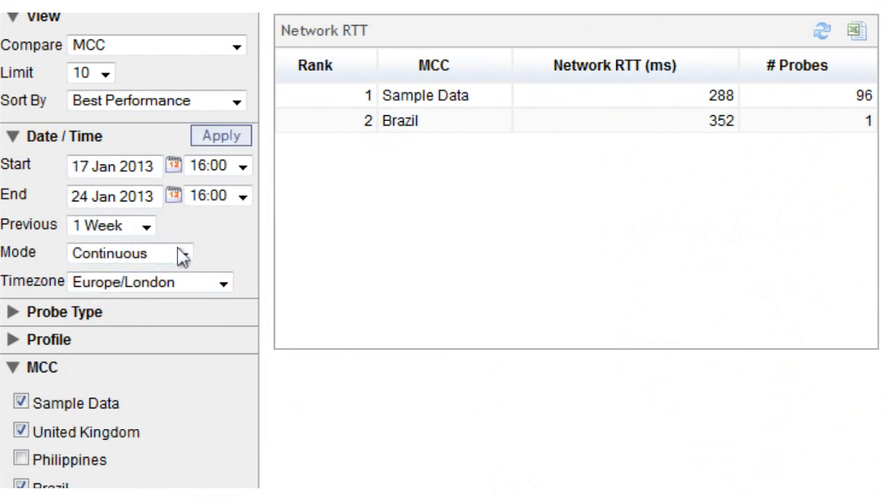
pyautogui.click(235, 142)
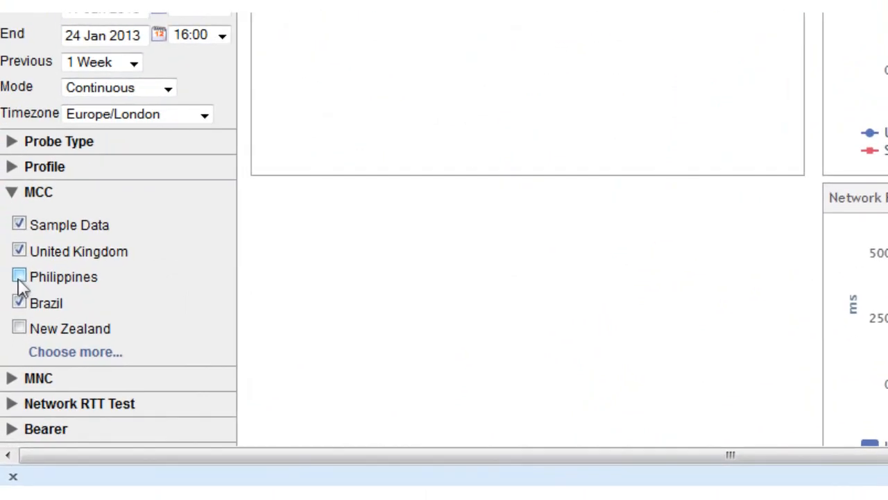
# Add Philippines and New Zealand to the MCC filter and apply it to the Network RTT report.
pyautogui.click(12, 363)
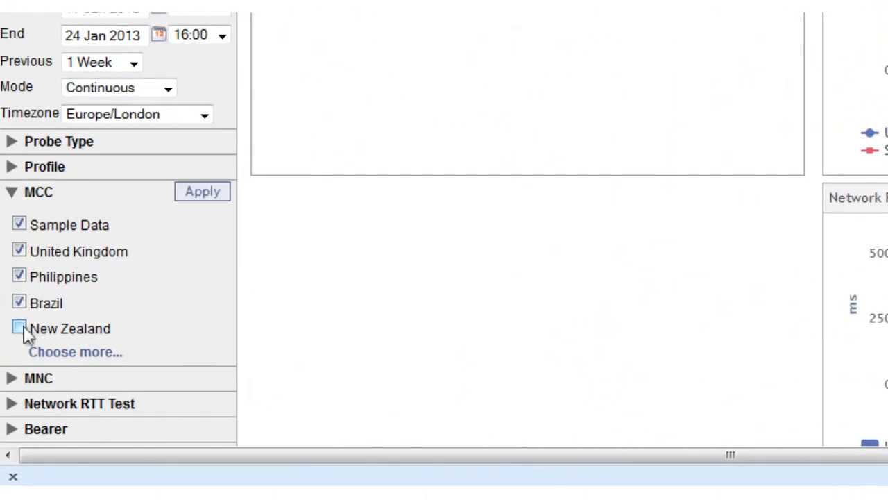
pyautogui.click(21, 329)
pyautogui.click(216, 197)
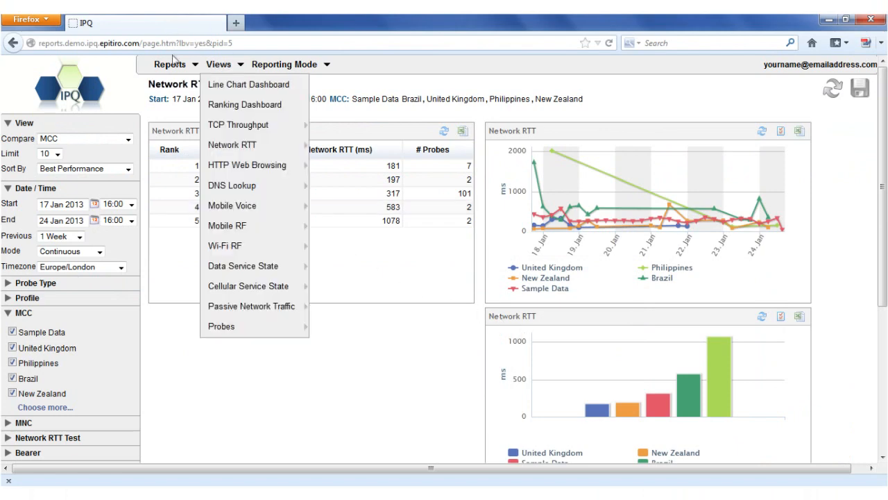
pyautogui.moveTo(186, 64)
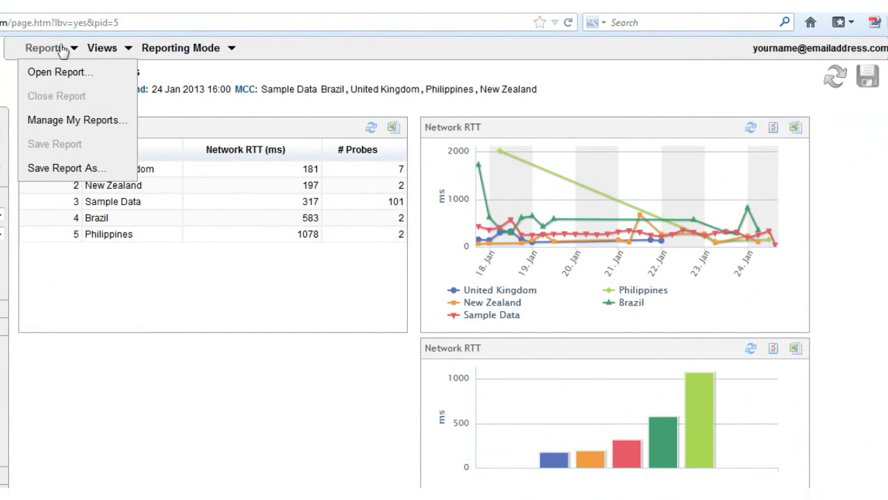
pyautogui.click(62, 169)
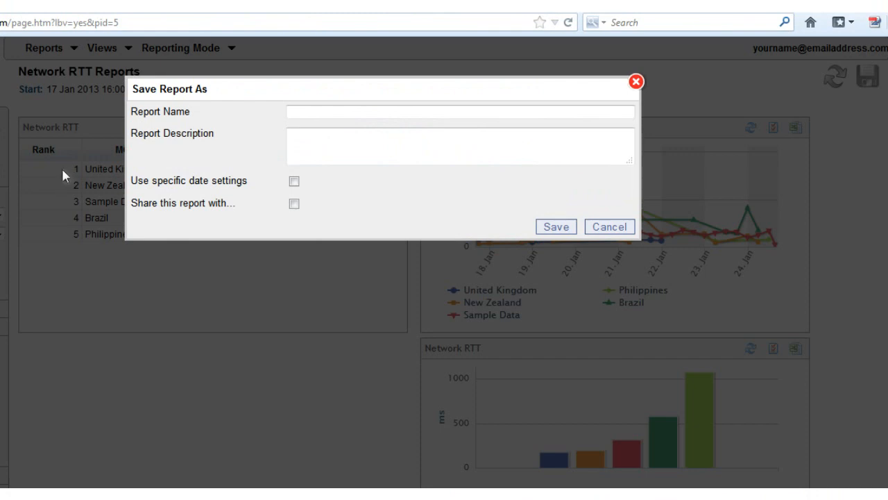
pyautogui.click(610, 227)
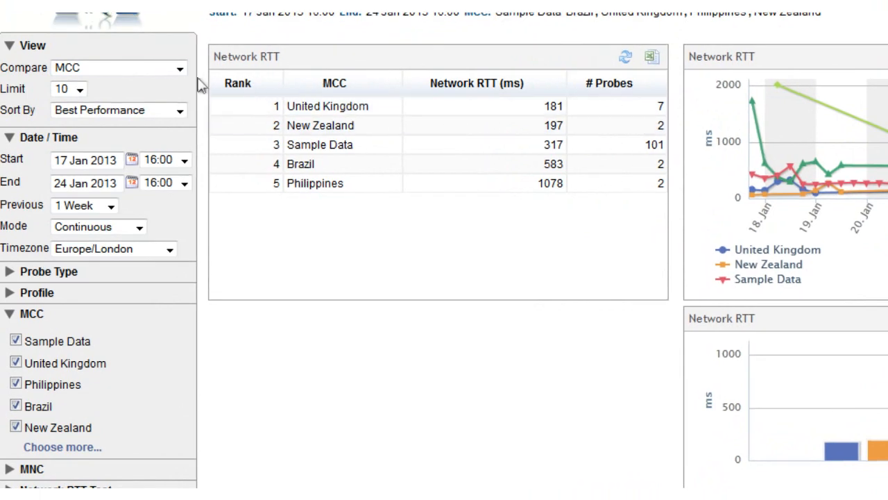
# Compare the Network RTT results by Handset Manufacturer and apply the change.
pyautogui.click(181, 69)
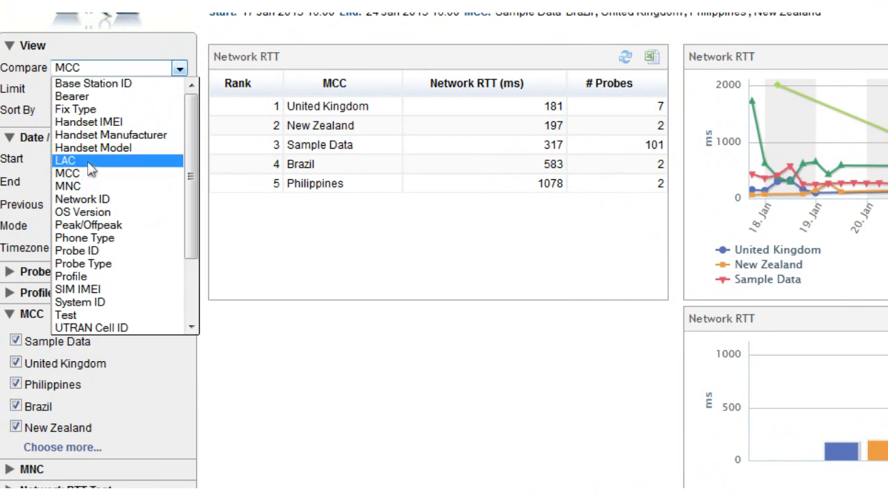
pyautogui.click(100, 135)
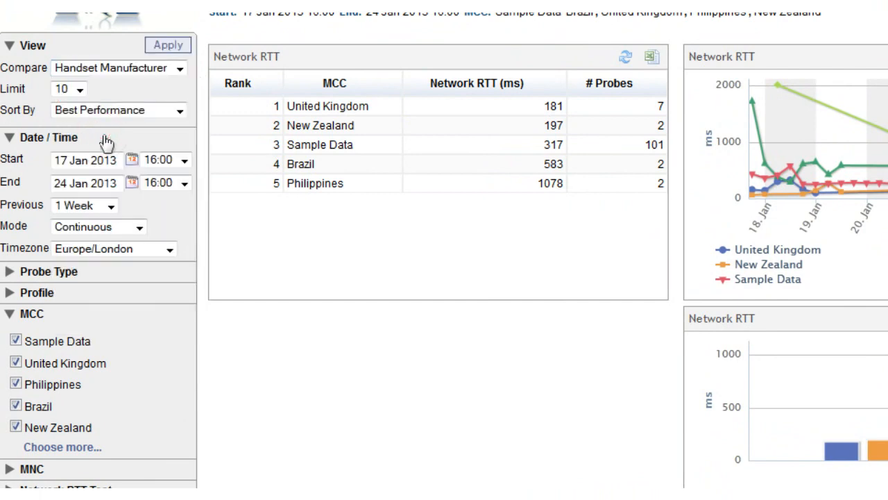
pyautogui.click(171, 44)
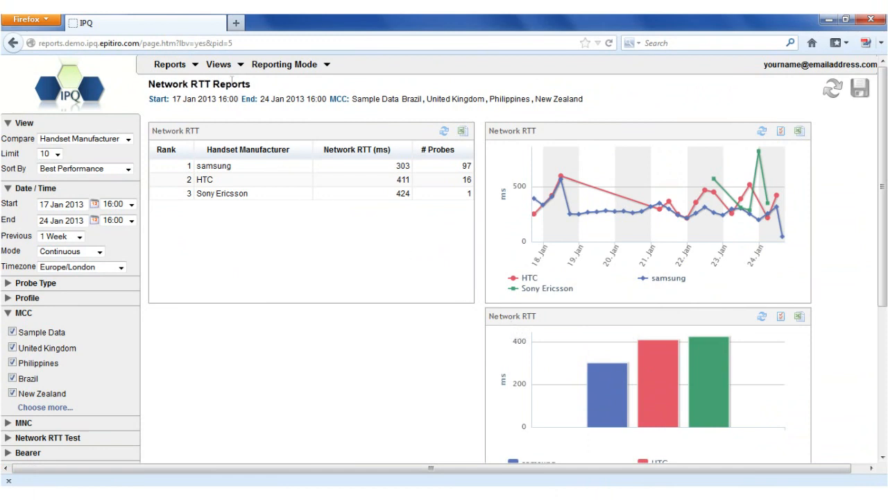
# Open the TCP Throughput Detail view and look through its TCP speed summary and detail tables.
pyautogui.click(239, 65)
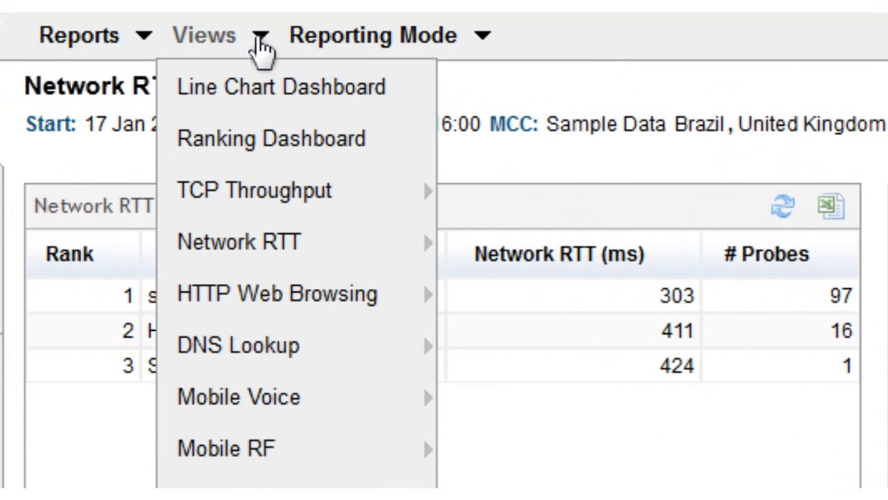
pyautogui.moveTo(257, 127)
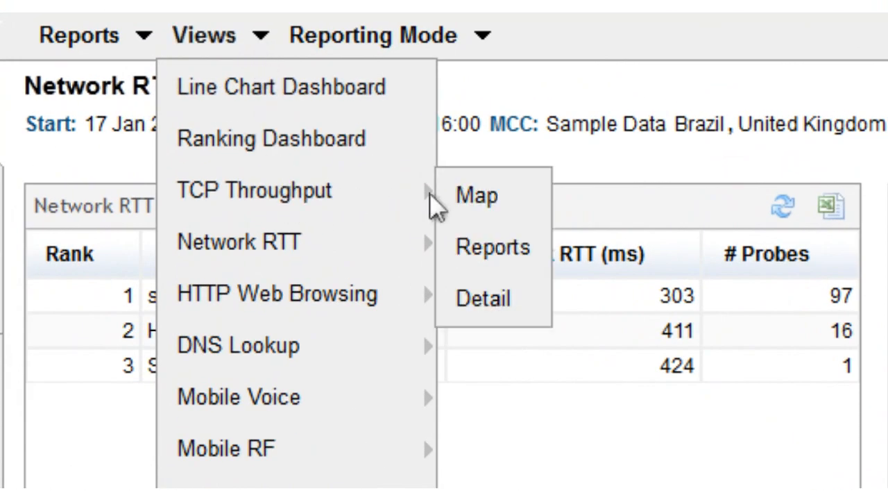
pyautogui.click(486, 300)
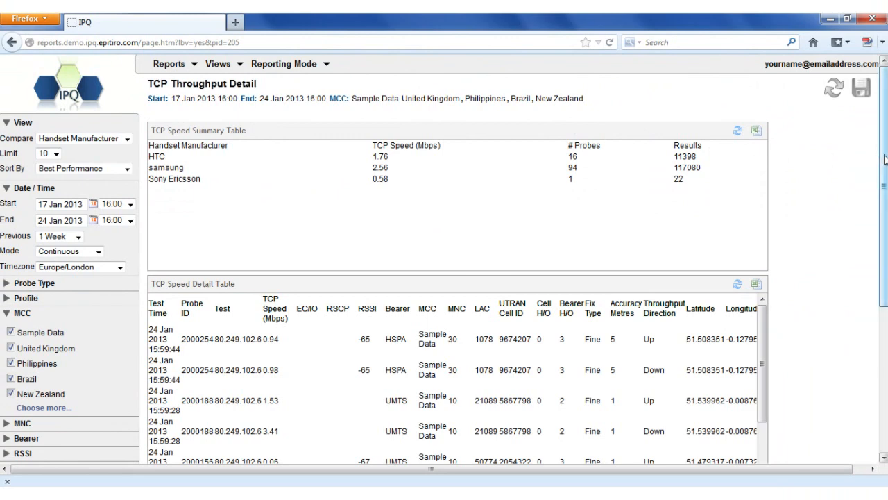
pyautogui.moveTo(886, 159); pyautogui.dragTo(885, 238)
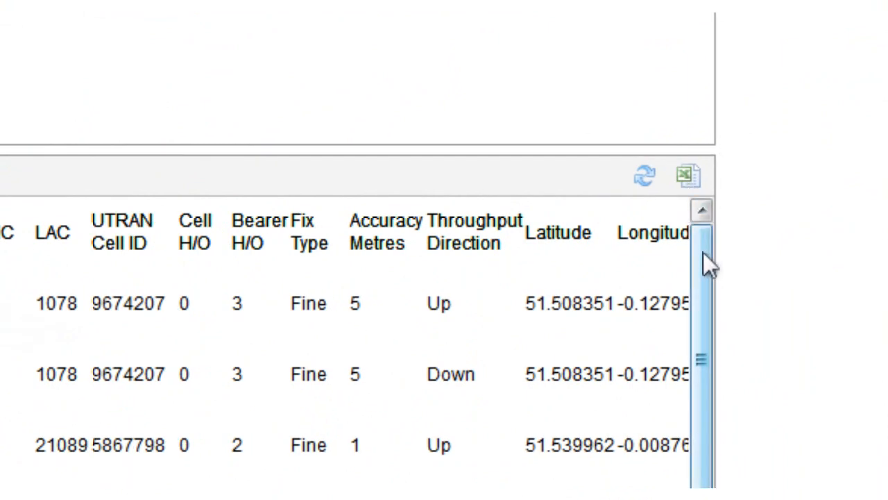
pyautogui.moveTo(705, 262)
pyautogui.mouseDown()
pyautogui.moveTo(715, 489)
pyautogui.moveTo(713, 273)
pyautogui.mouseUp()
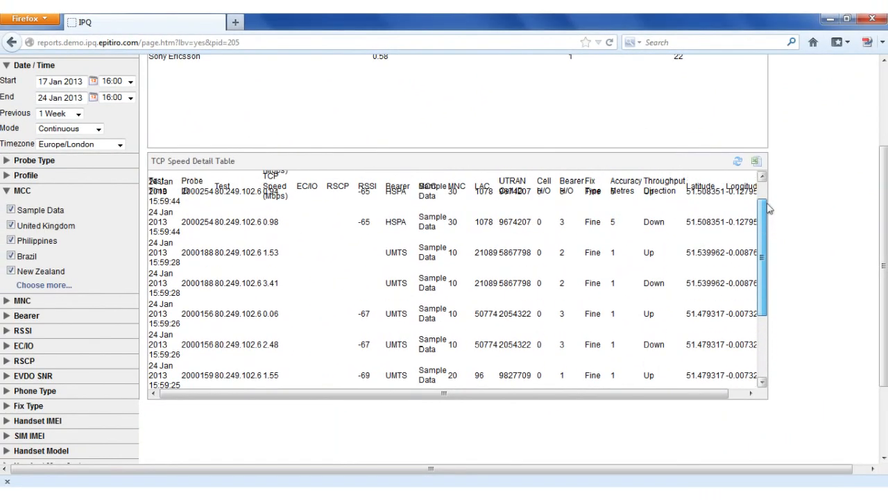
pyautogui.moveTo(768, 208); pyautogui.dragTo(768, 190)
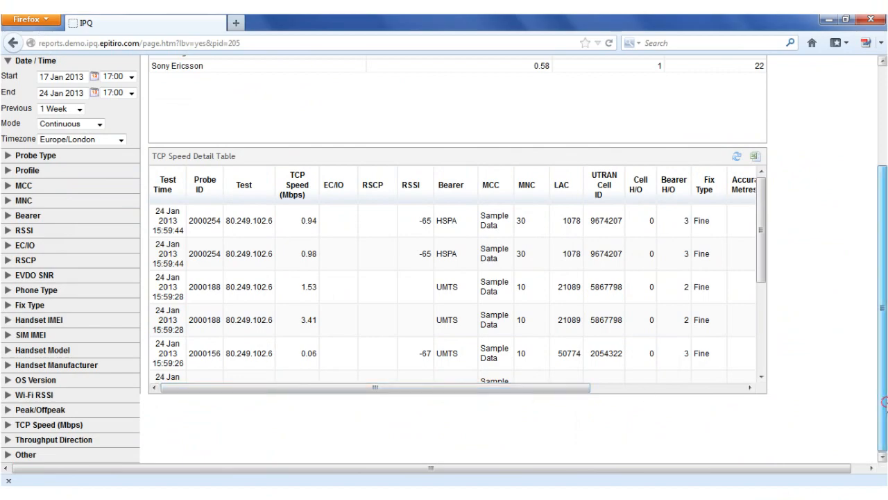
pyautogui.scroll(3, 884, 401)
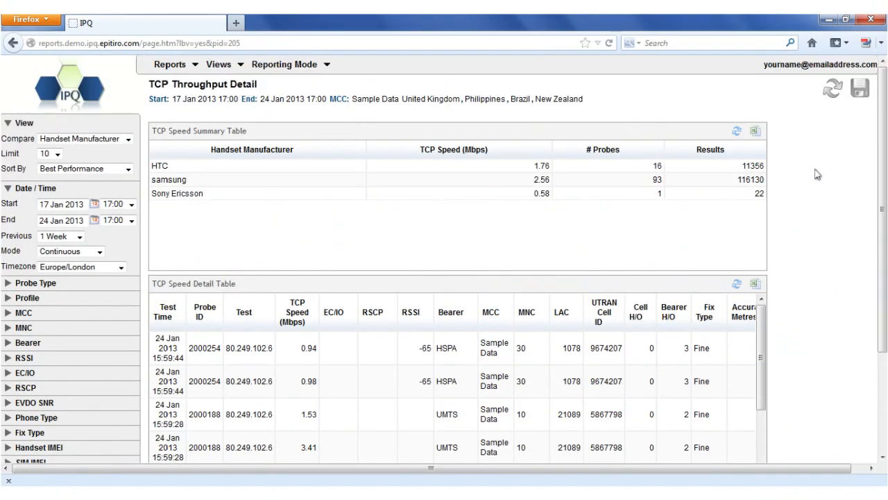
# Open the Mobile RF RSSI map view.
pyautogui.click(232, 65)
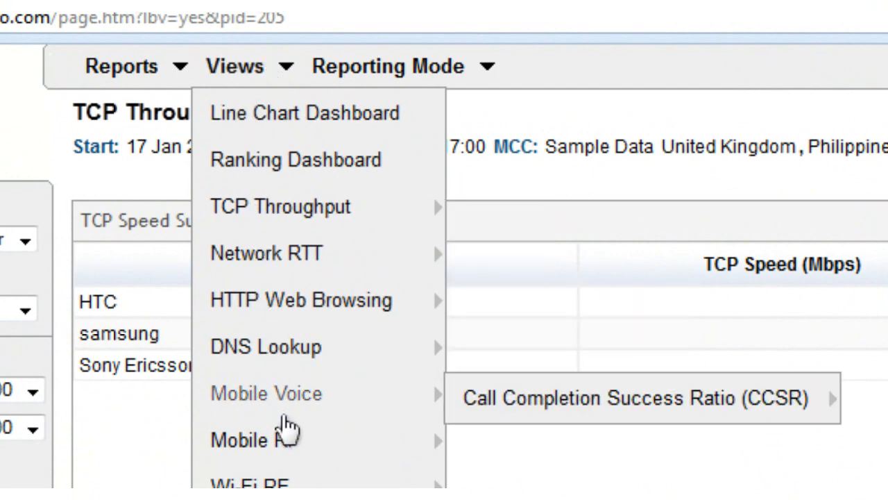
pyautogui.moveTo(301, 443)
pyautogui.moveTo(492, 460)
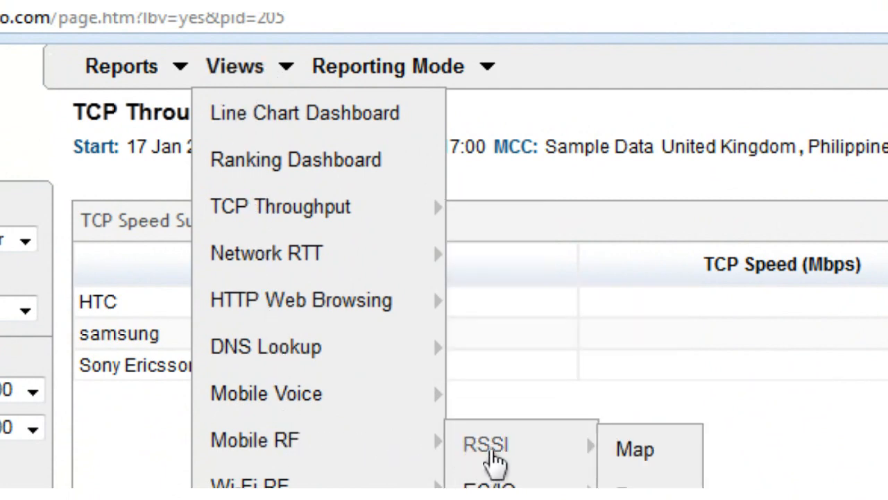
pyautogui.click(645, 471)
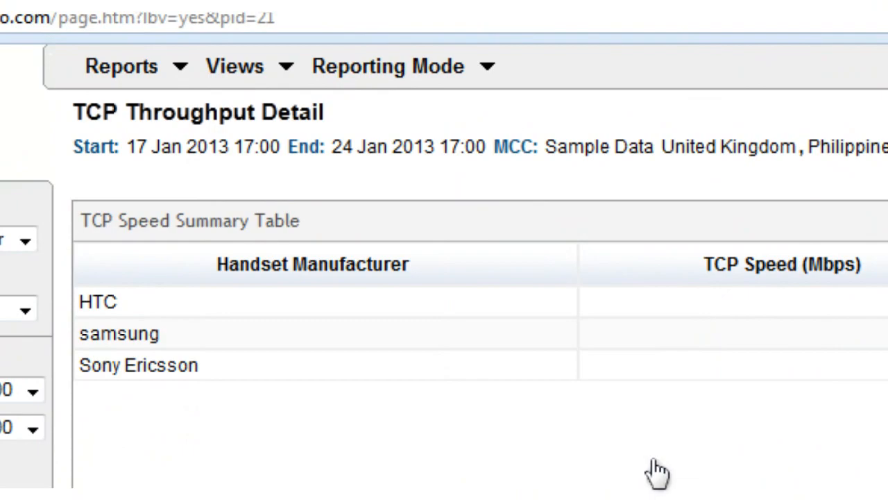